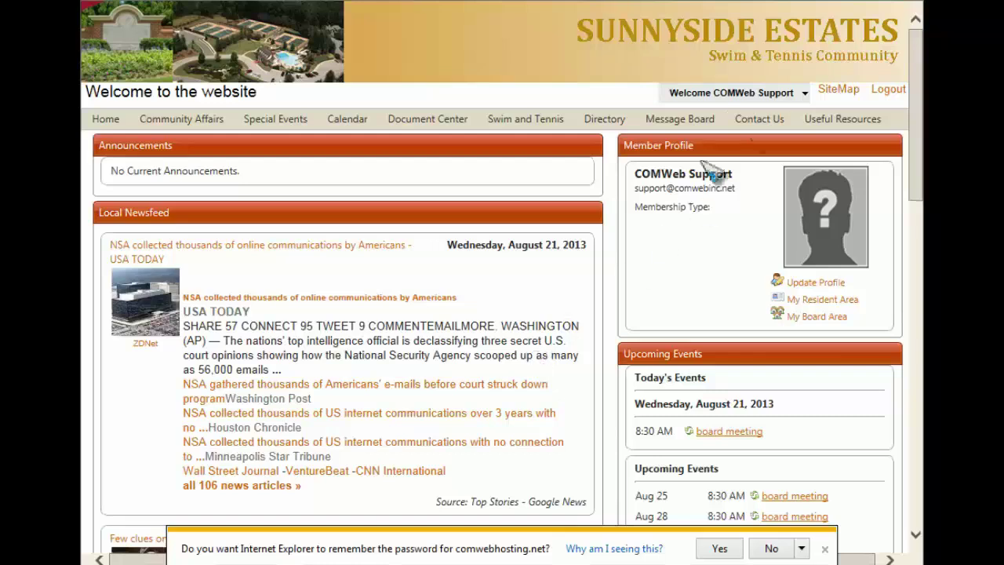
Step: In Document Admin, start a new document library named "Test Library" with the description "Test for the video"
click(794, 93)
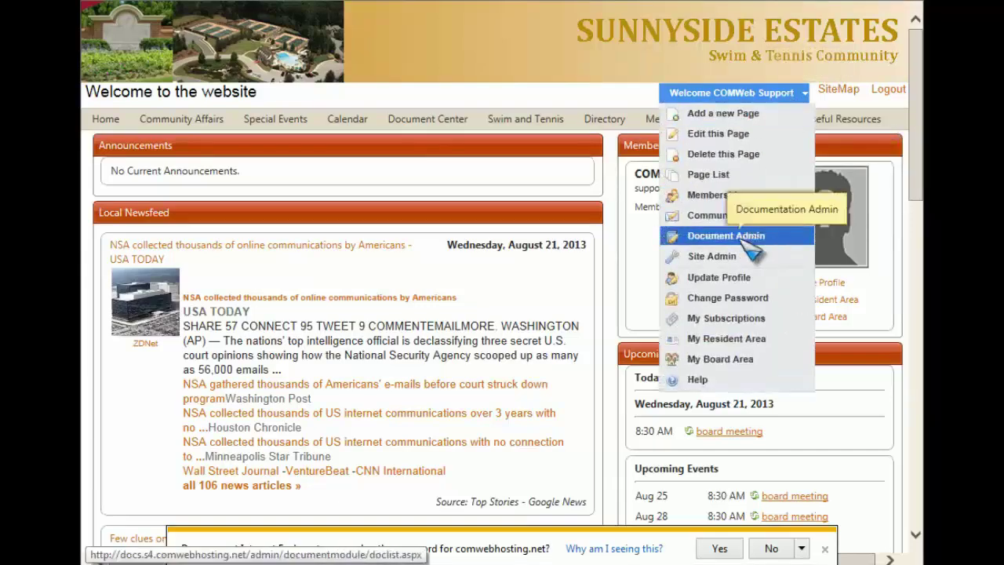
click(750, 244)
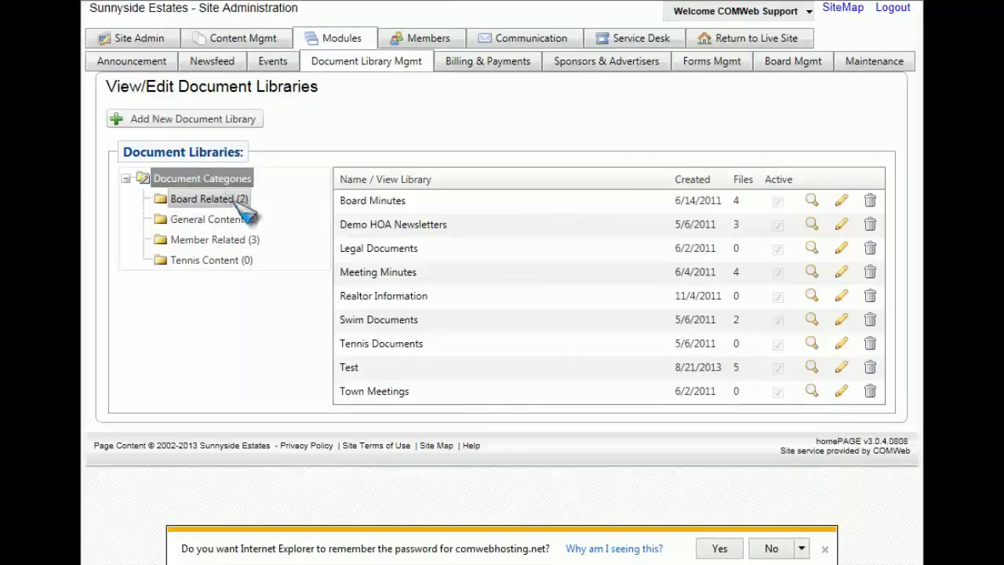
click(230, 125)
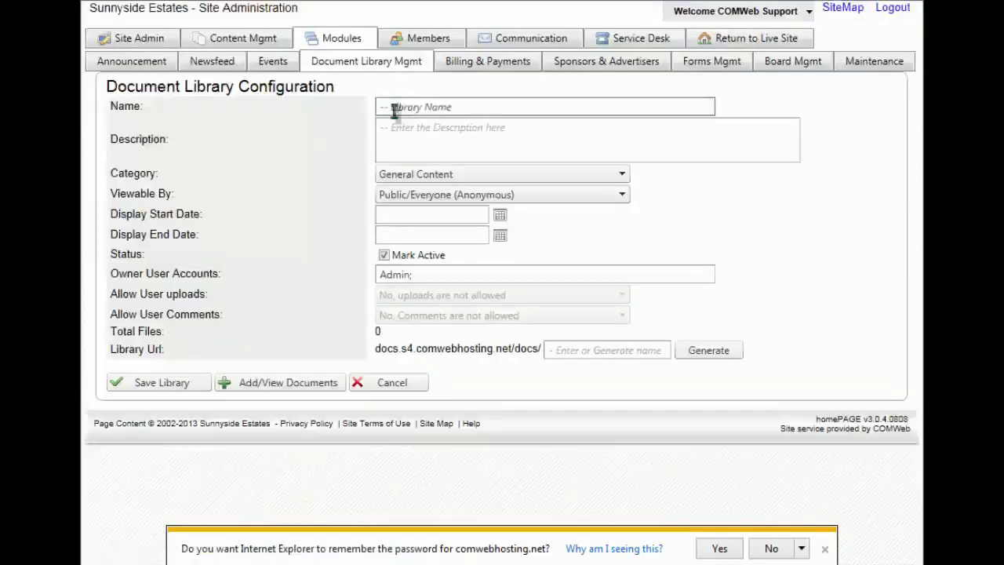
click(488, 107)
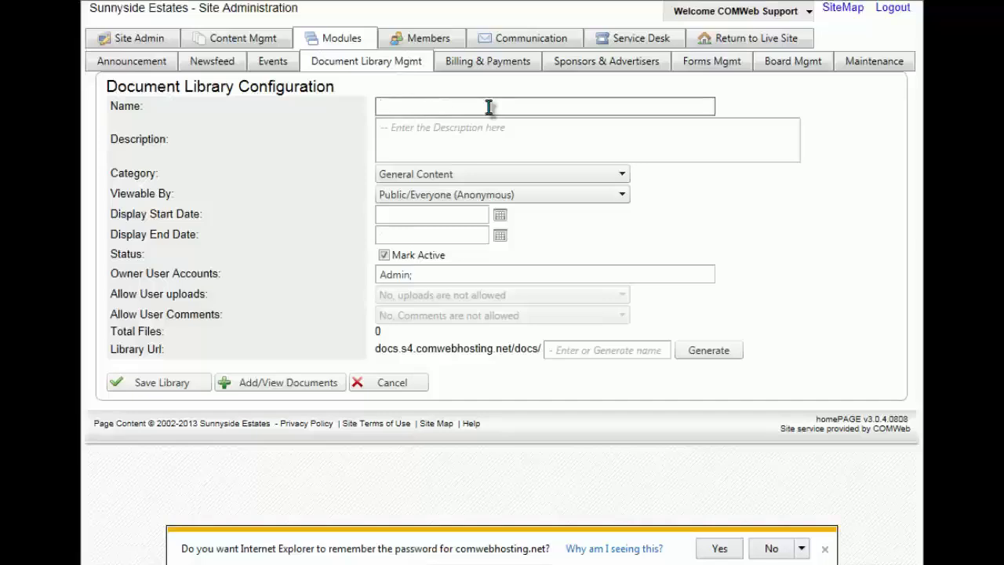
text(Test Library)
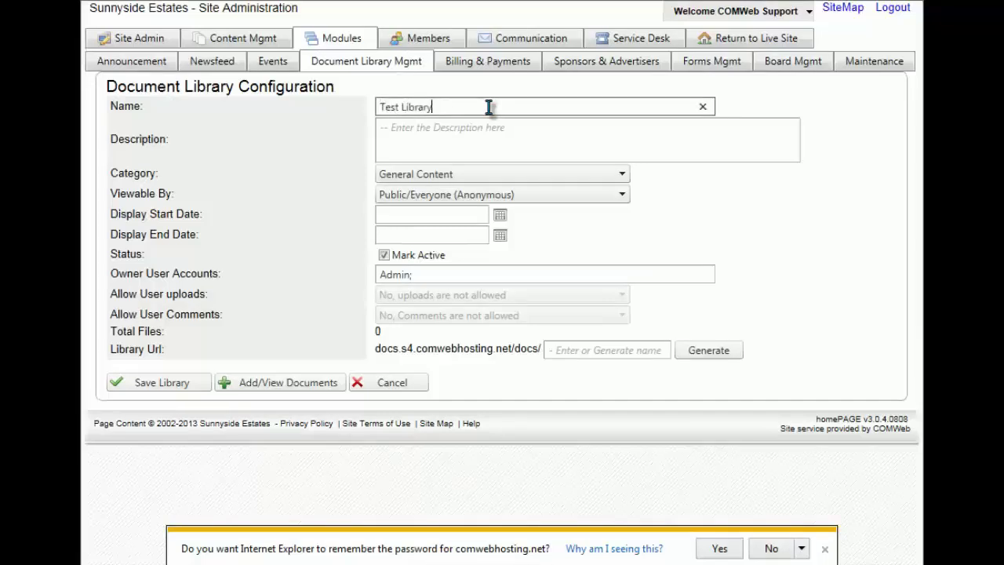
key(Tab)
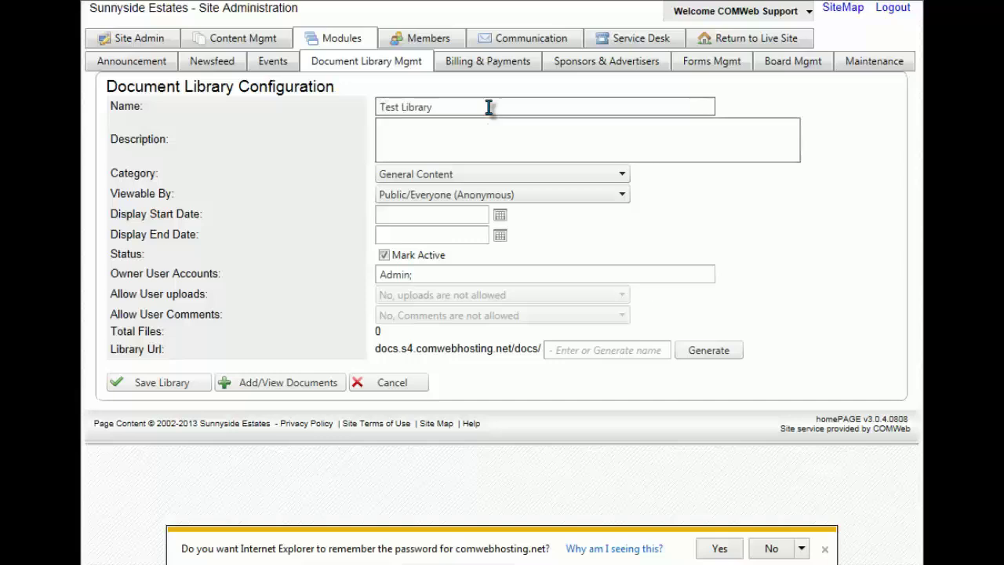
text(Test for the video)
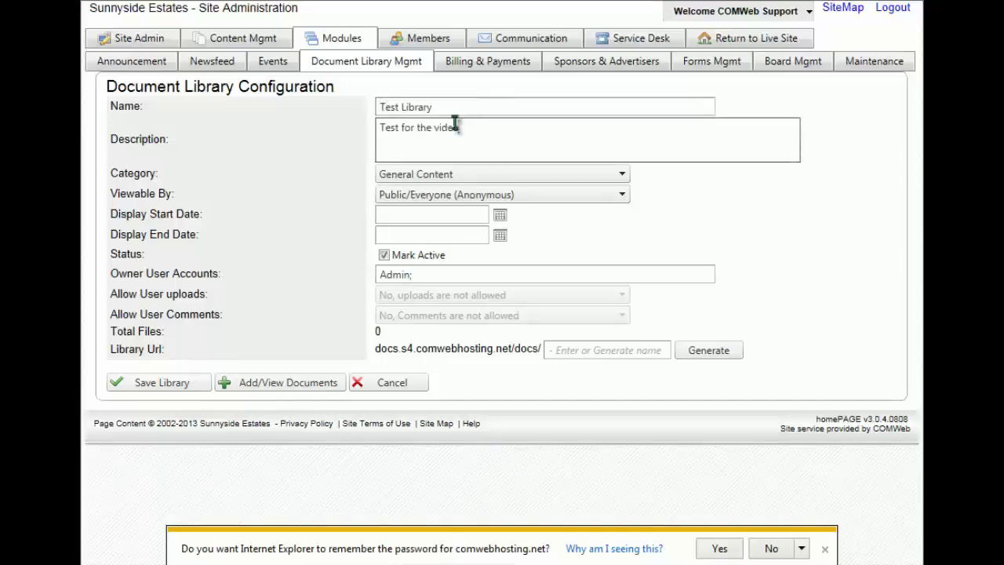
Step: Assign the library to the General Content category, make it viewable by Registered Users Only (Requires Login), and save it
click(510, 174)
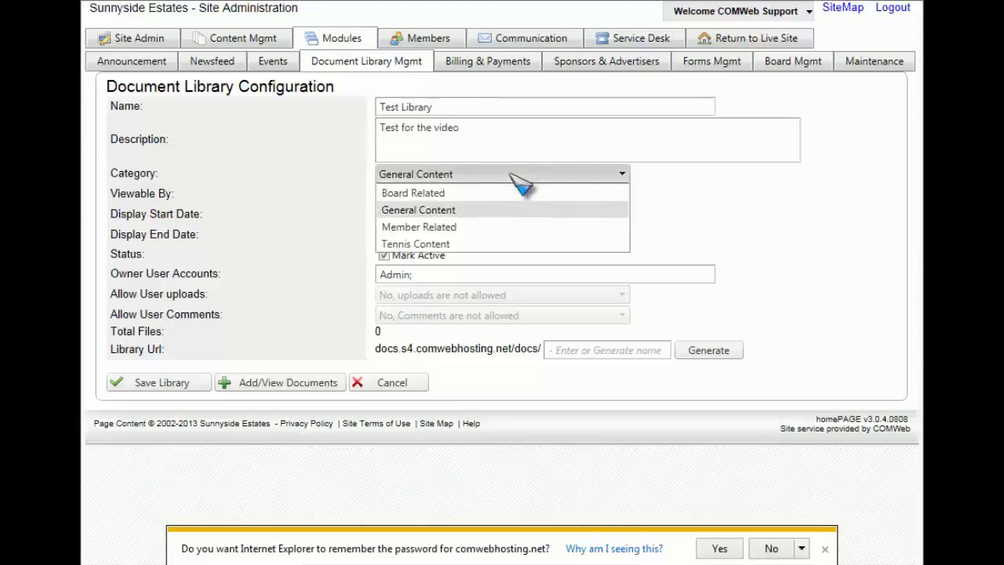
click(463, 210)
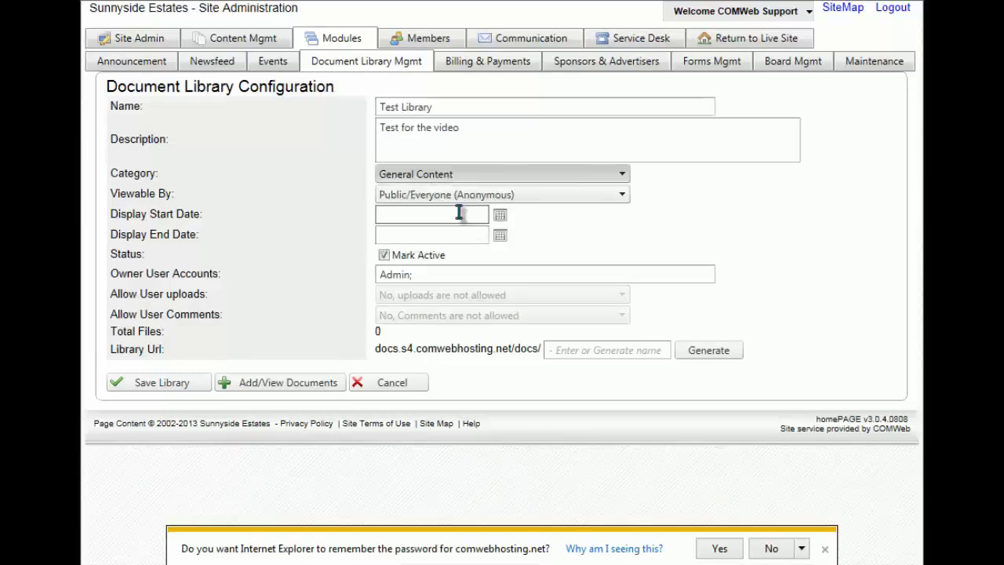
click(544, 196)
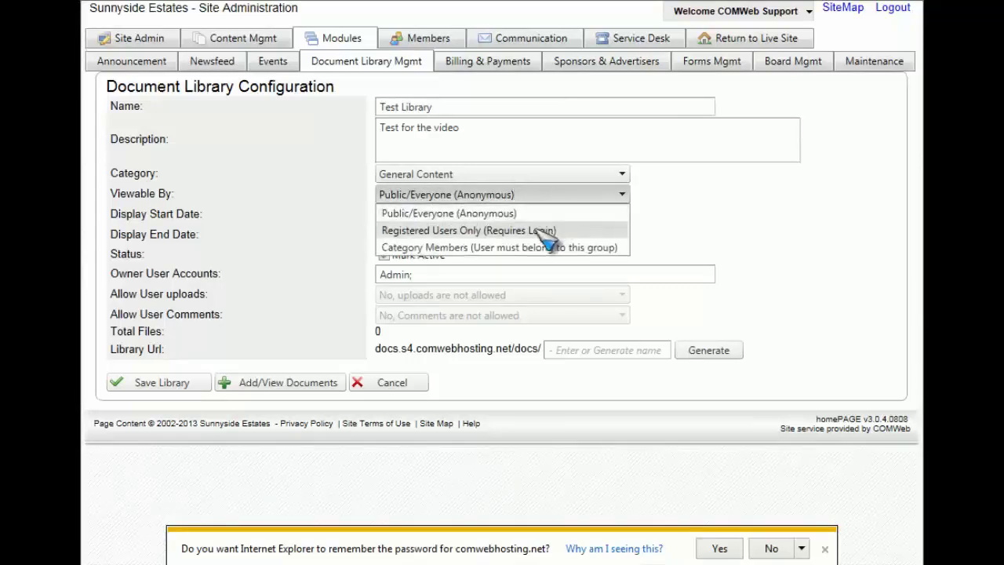
click(547, 232)
click(180, 390)
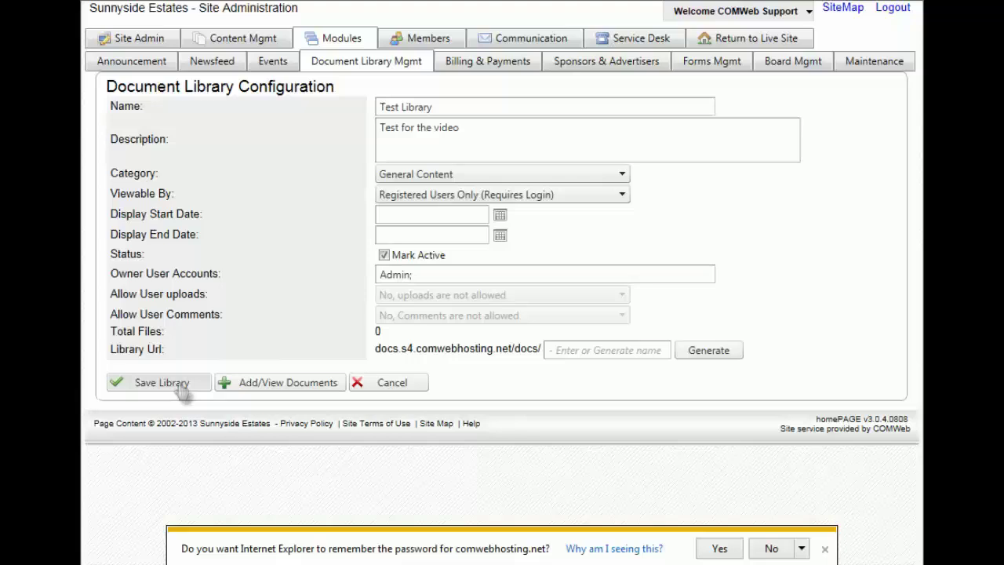
Step: Open the document management of Test Library and add a new section named "Manuals"
click(295, 392)
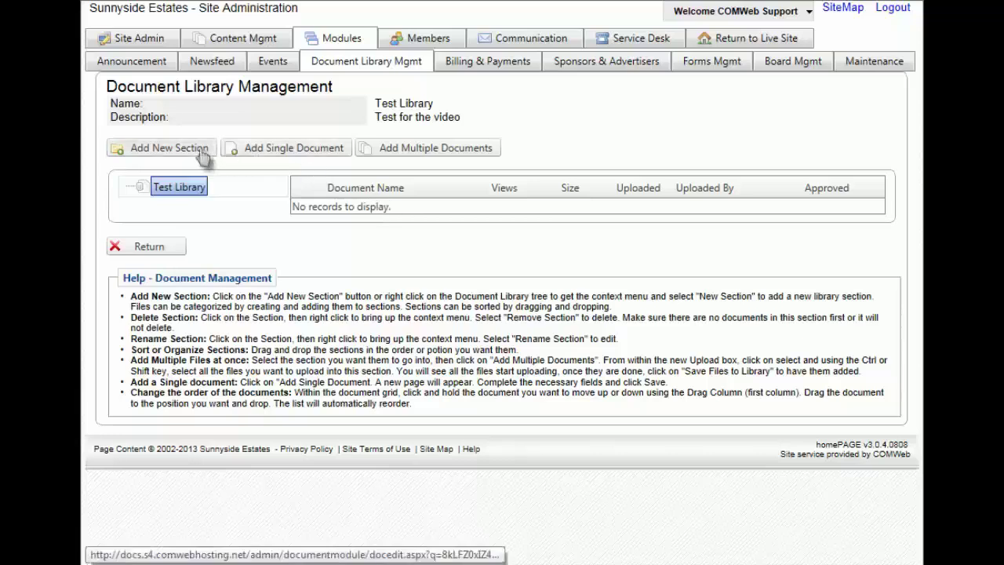
click(203, 154)
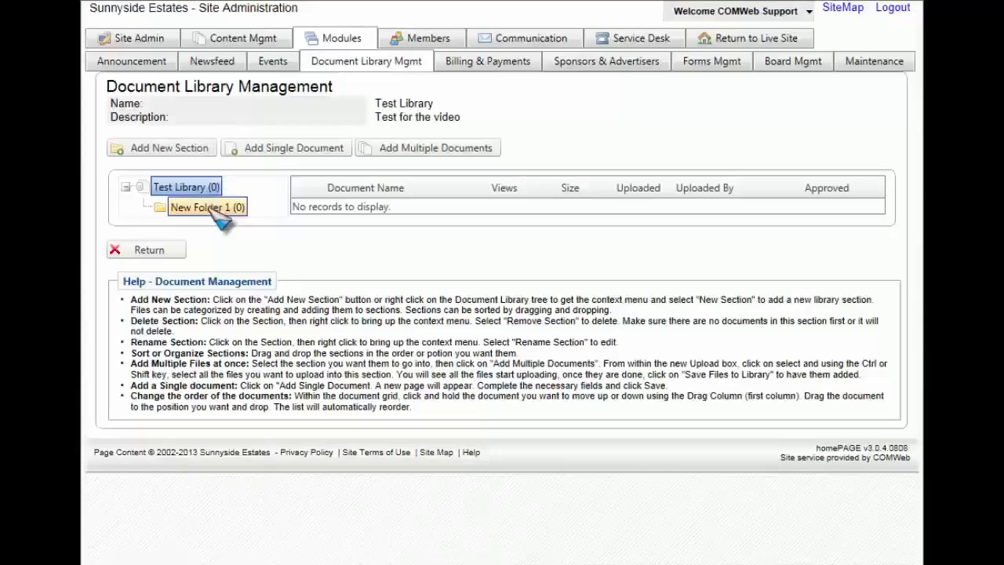
click(212, 216)
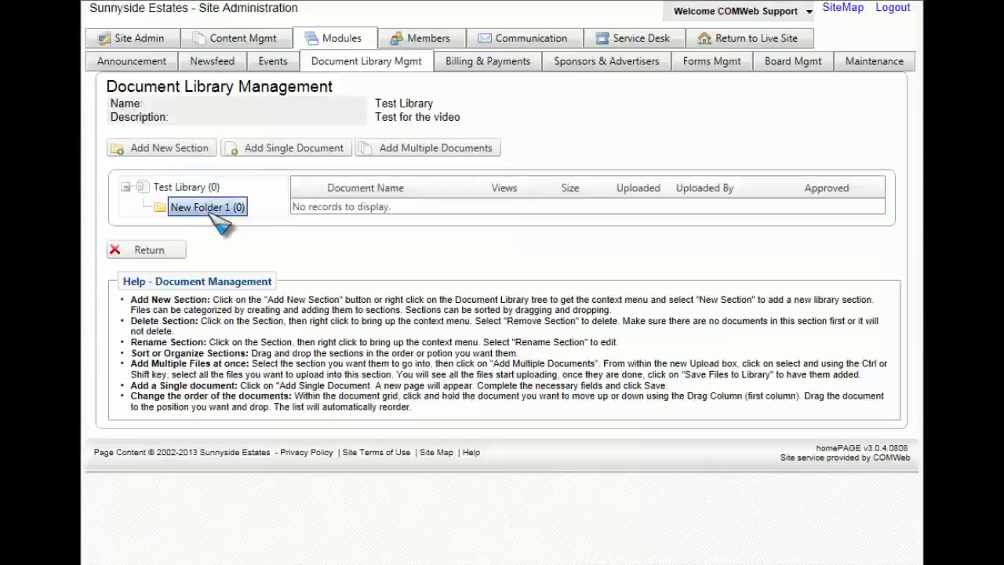
right_click(211, 217)
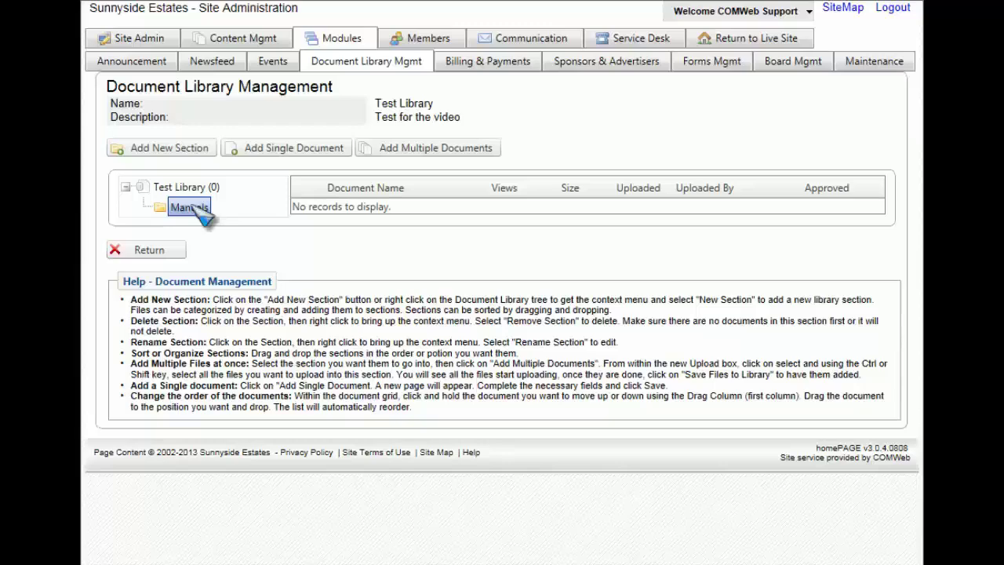
Step: Upload to Manuals the COMWeb documents Creating and Maintaining Distro Lists, Forms and Senders List, Enabling Resident Renter Control, and event form fields DRAFT
click(451, 153)
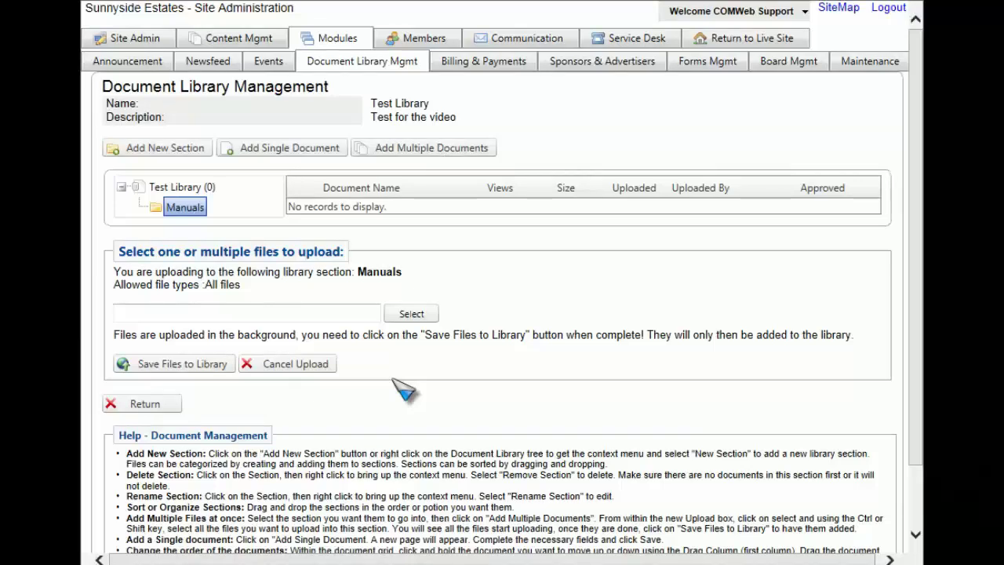
click(416, 316)
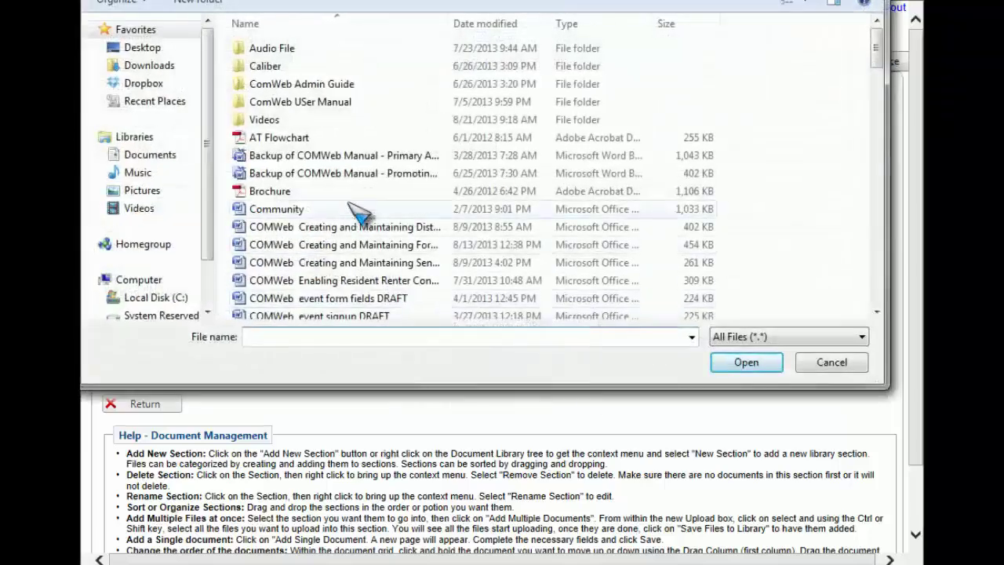
click(302, 227)
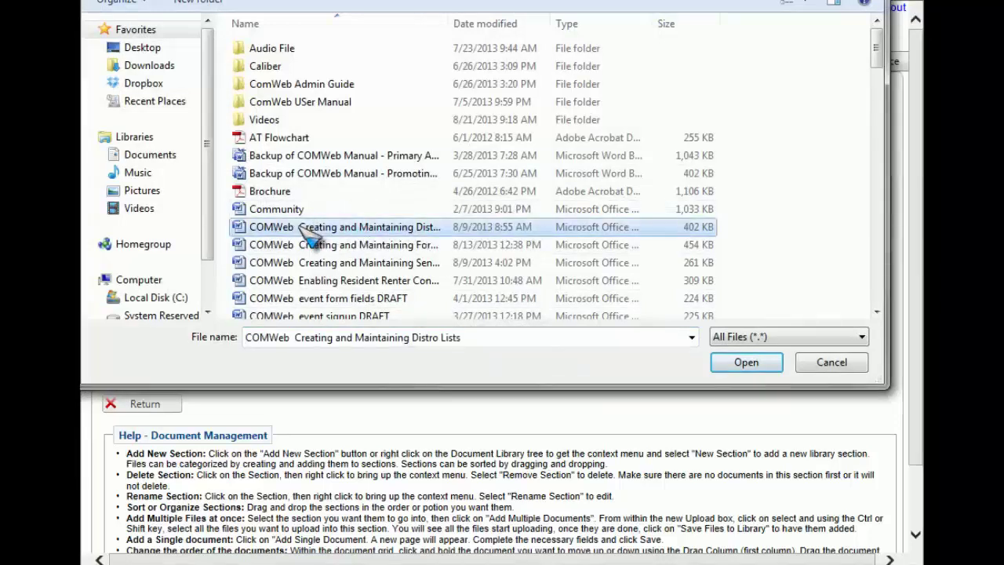
ctrl+click(333, 263)
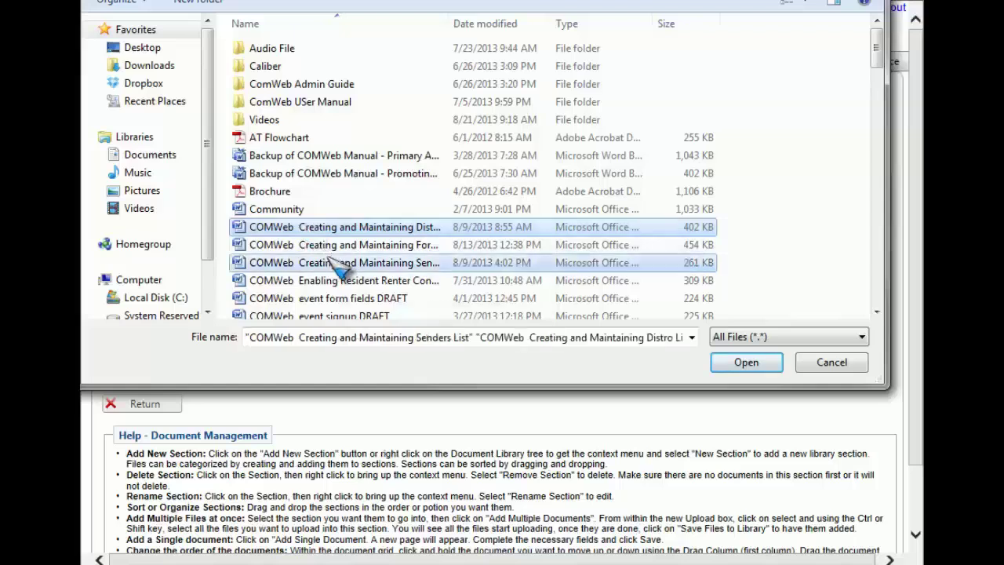
ctrl+click(302, 280)
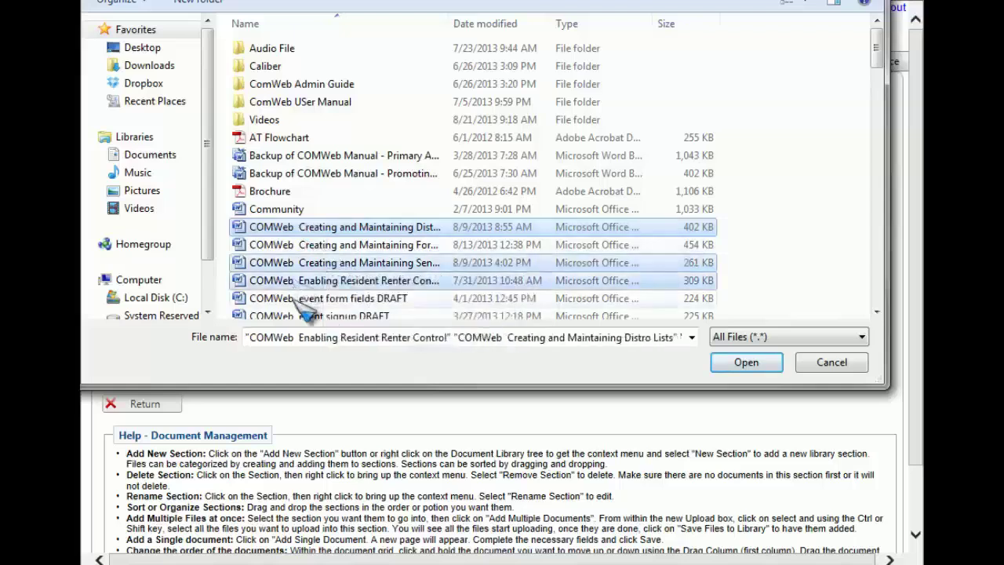
ctrl+click(306, 298)
ctrl+click(318, 251)
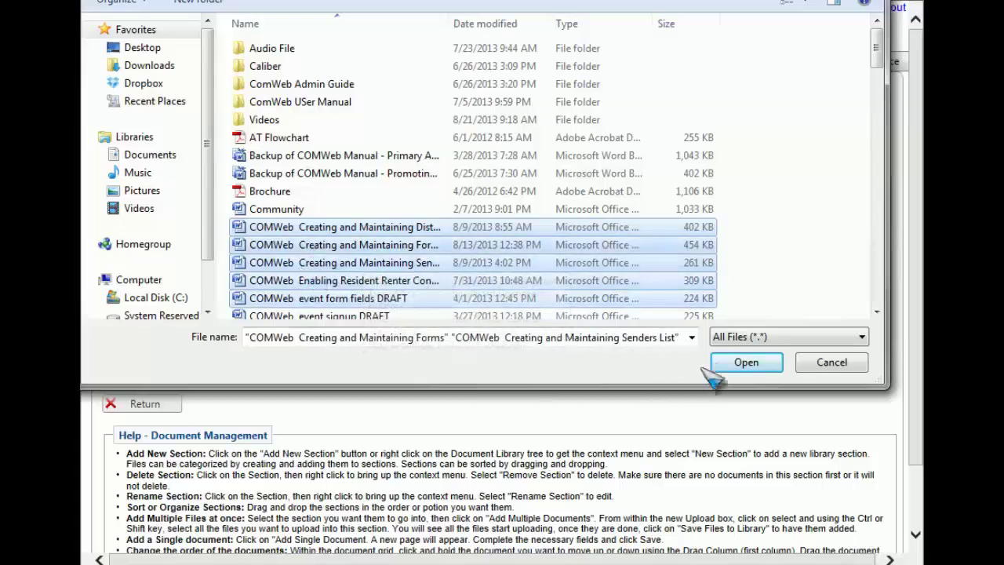
click(737, 365)
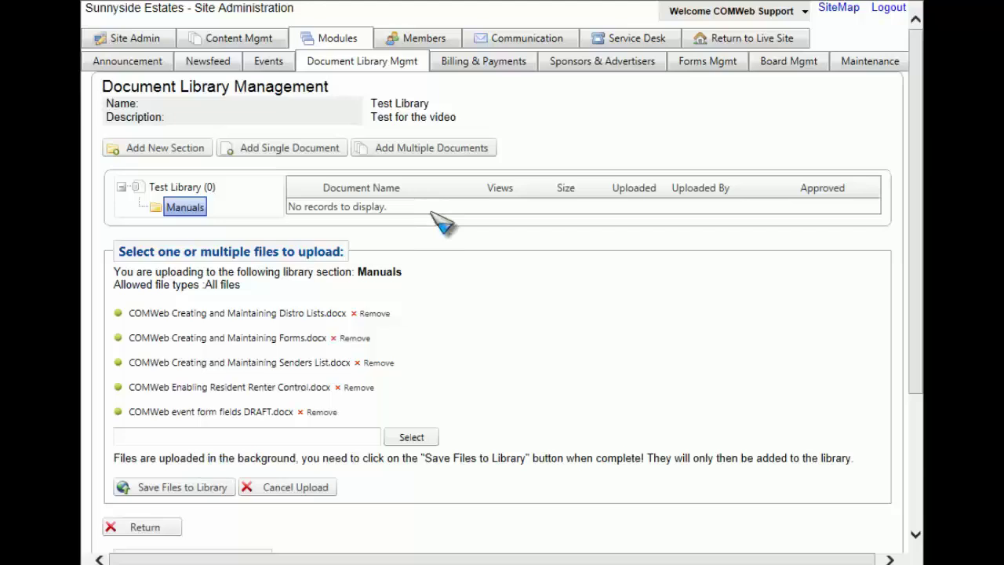
click(205, 490)
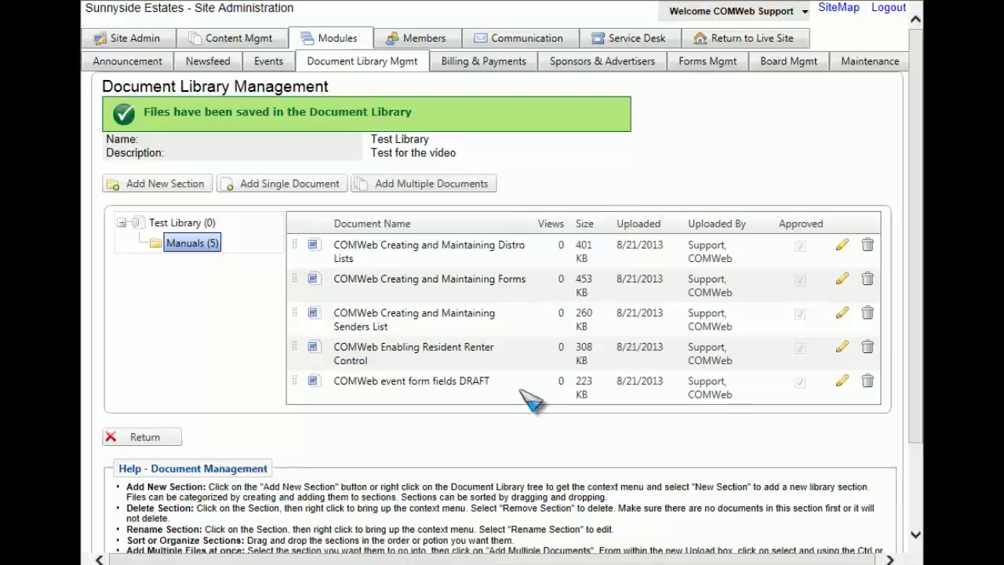
Step: Delete the COMWeb event form fields DRAFT document from the Manuals section
click(869, 383)
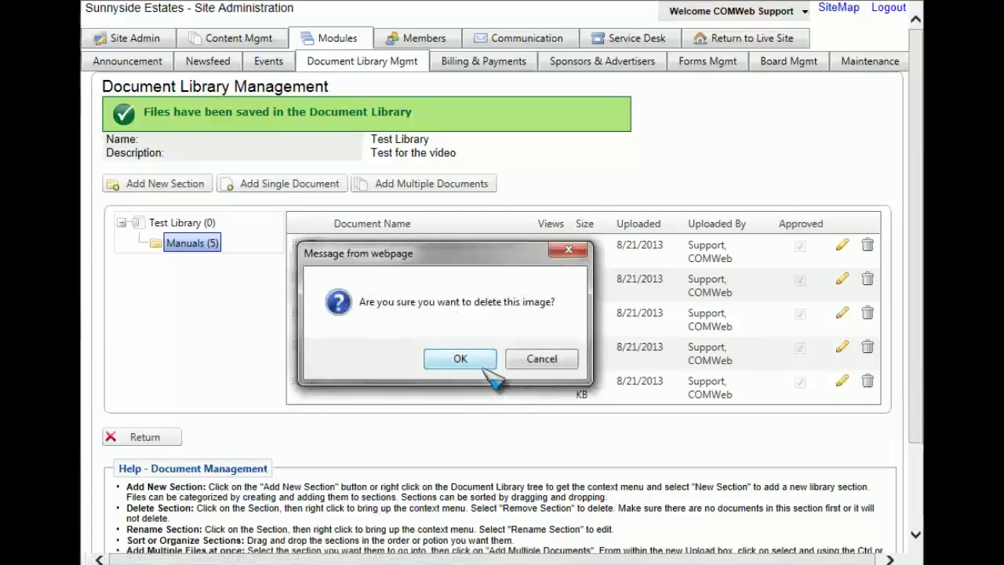
click(460, 359)
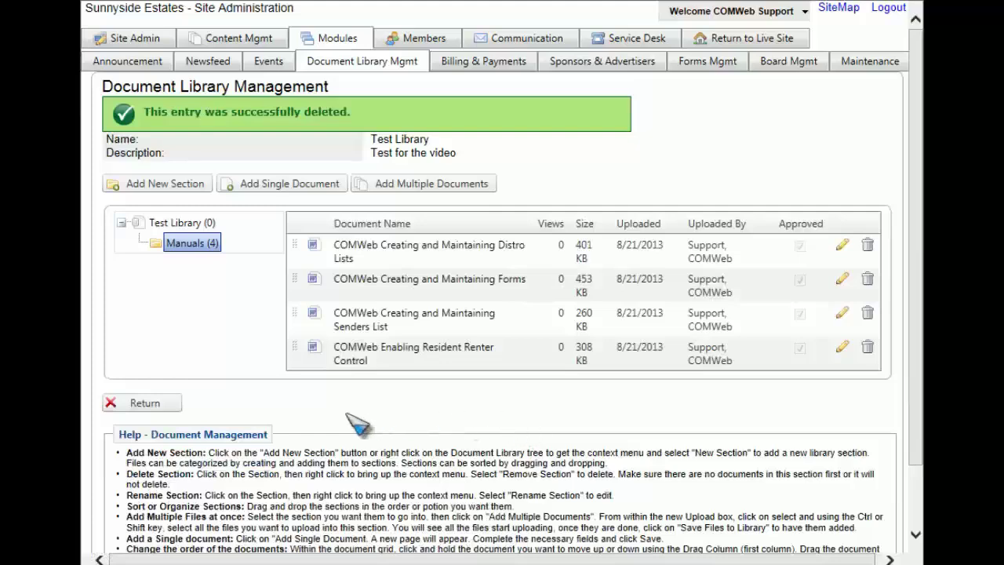
Step: Return to the list of document libraries and show only those in the General Content category
click(157, 413)
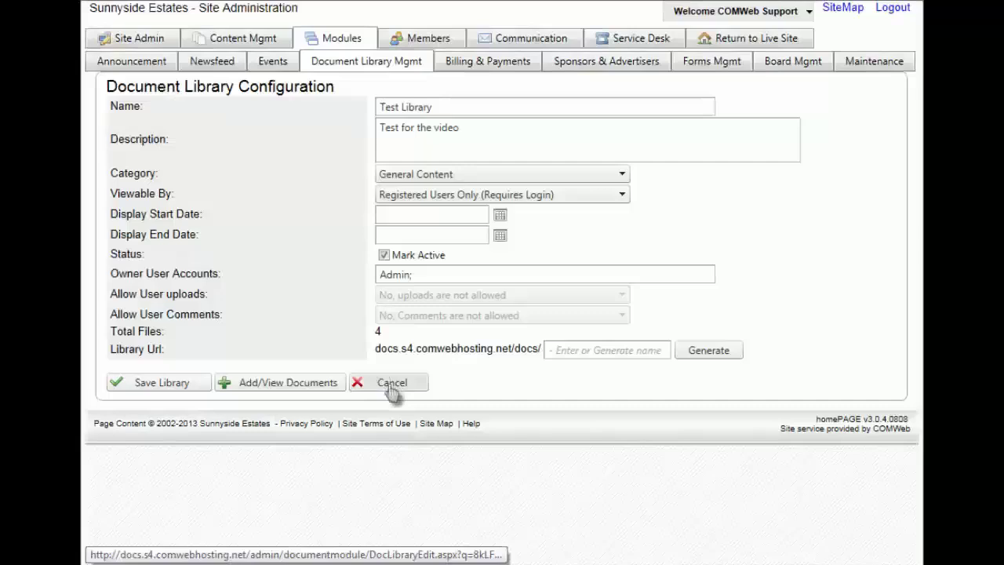
click(392, 384)
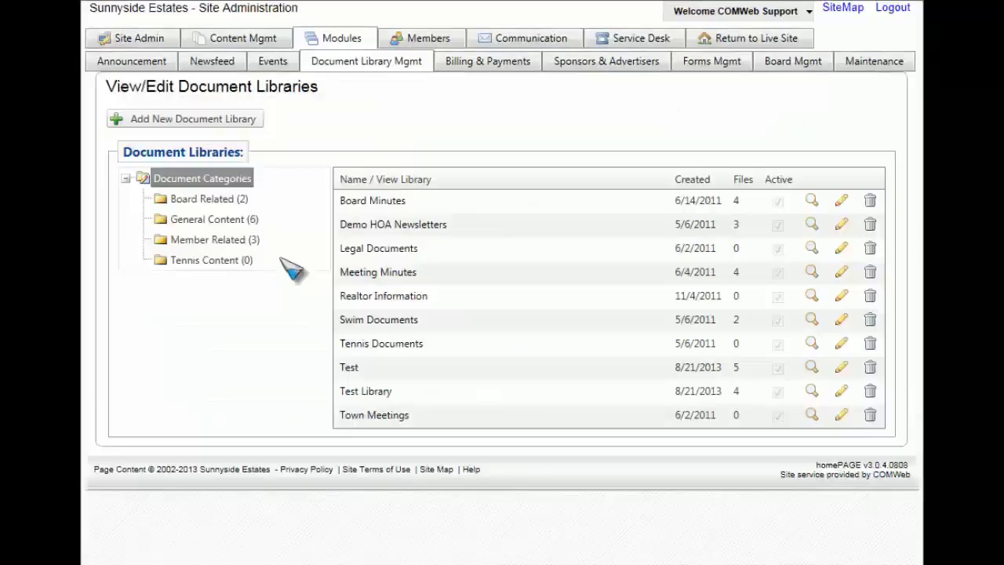
click(227, 221)
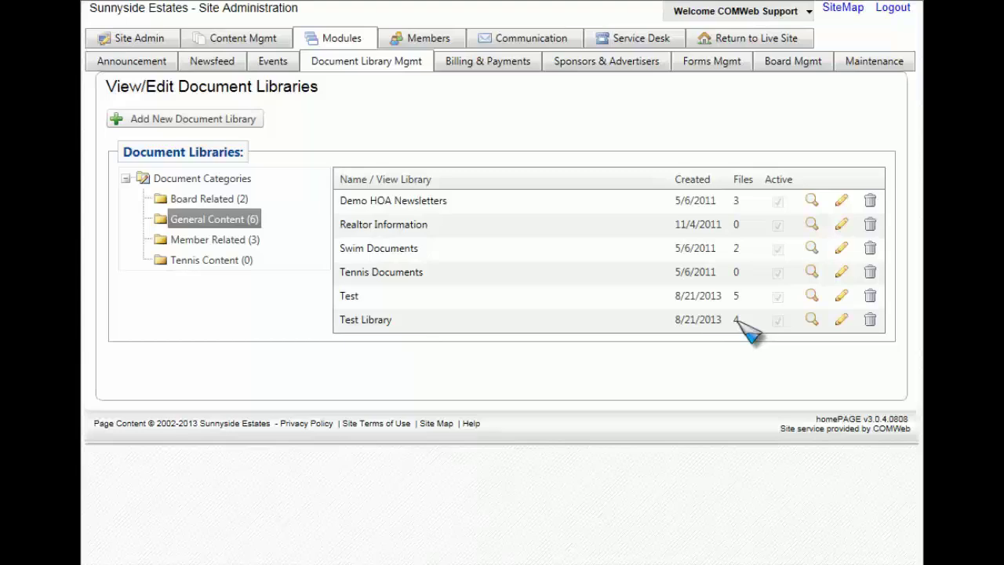
Step: Go to My Resident Area and open its page of all document libraries
click(807, 12)
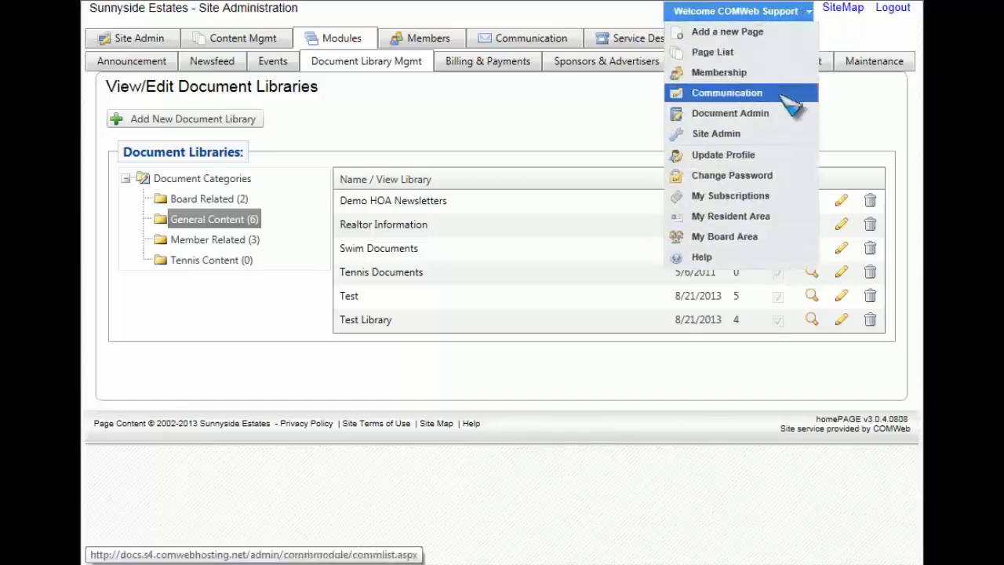
click(749, 223)
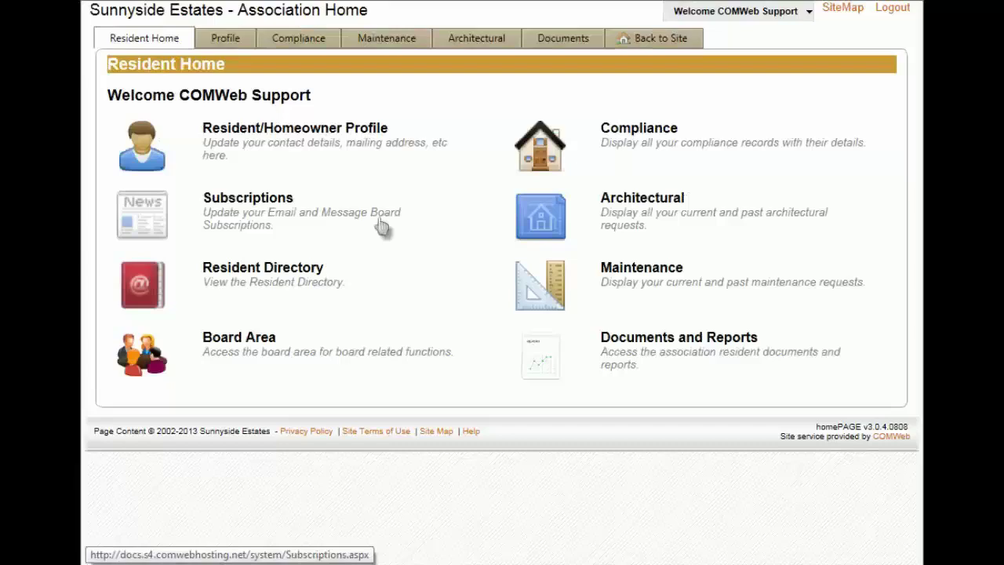
click(555, 45)
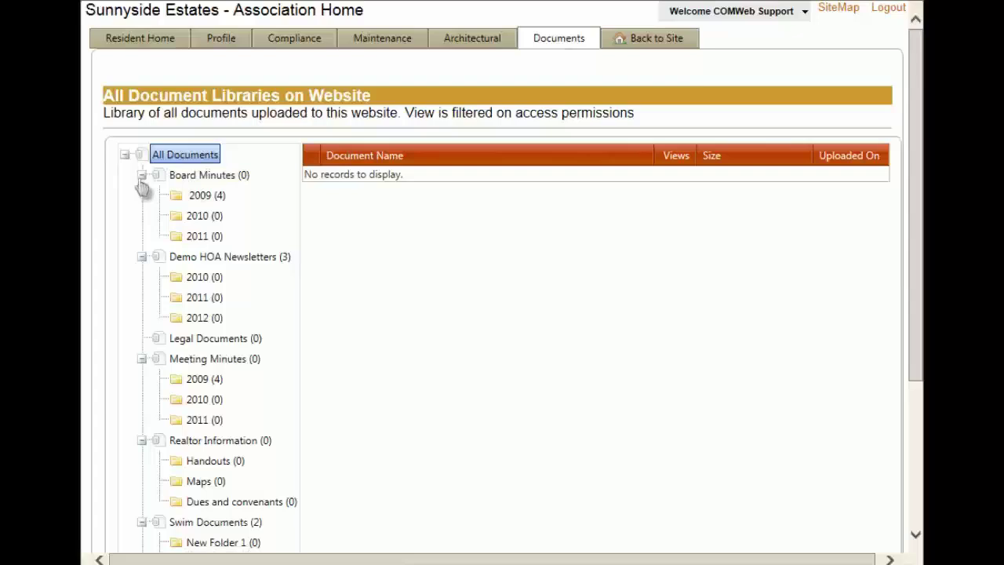
Step: Collapse the subfolders of the other libraries and view the Manuals section under Test Library
click(142, 176)
click(142, 196)
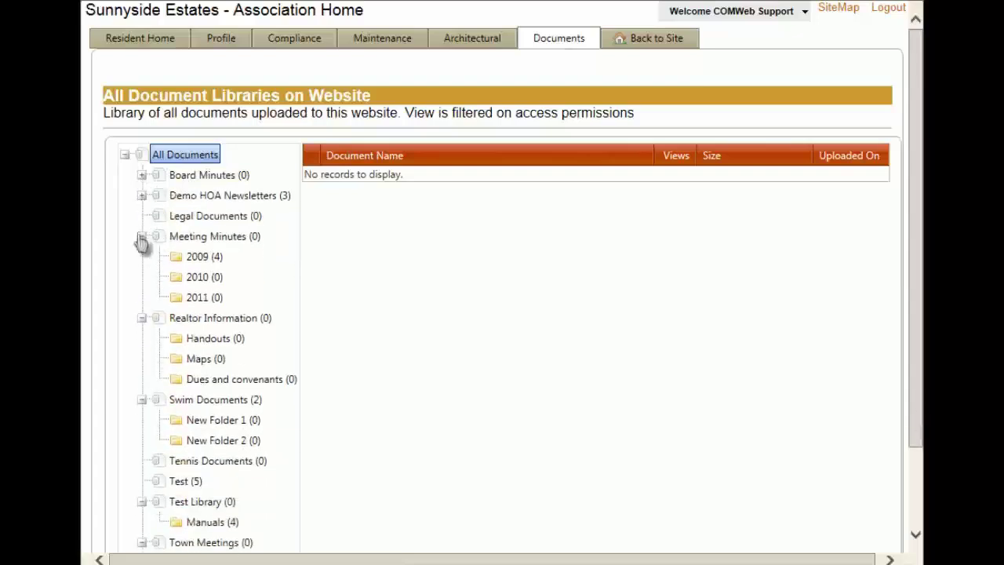
click(142, 236)
click(142, 257)
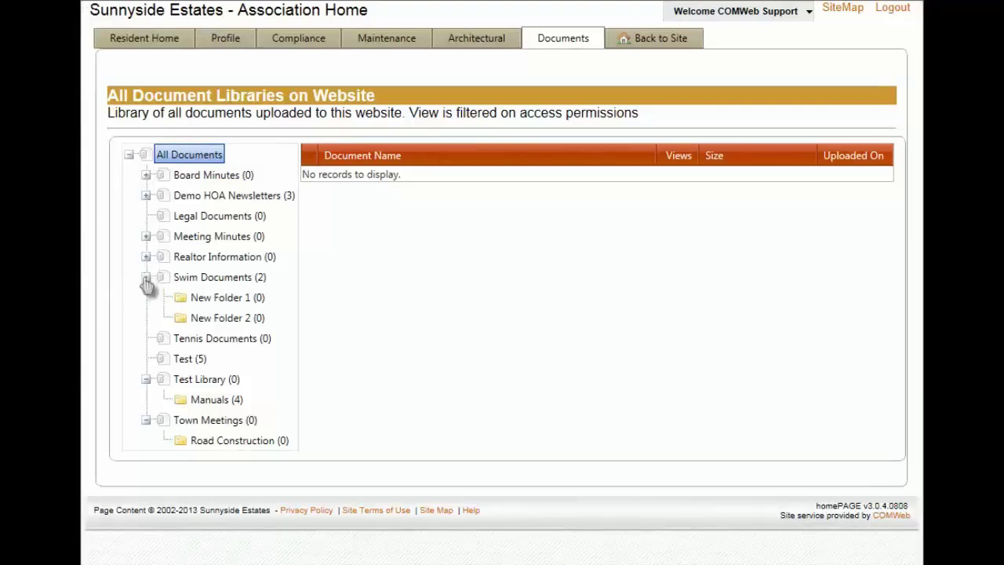
click(145, 277)
click(146, 379)
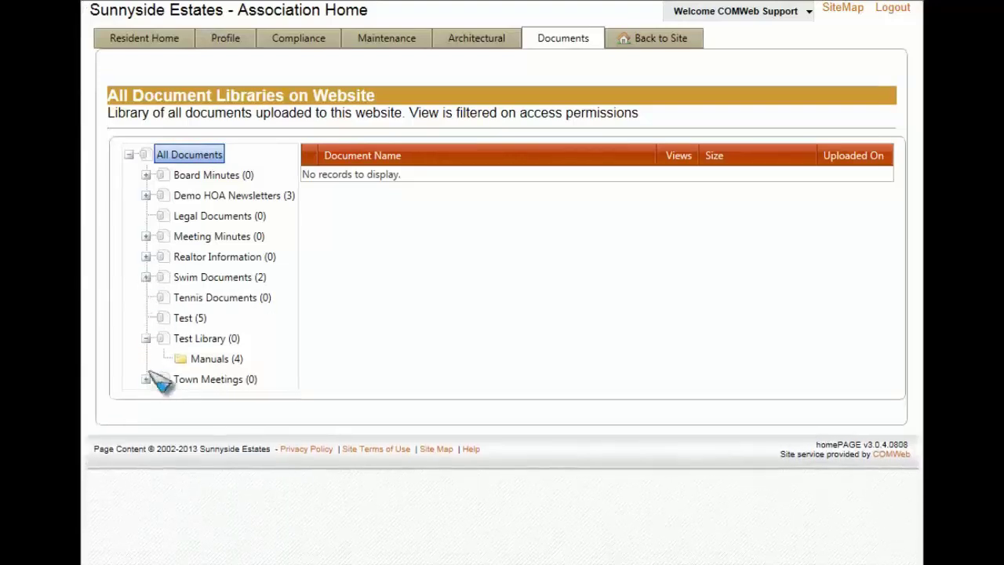
click(233, 364)
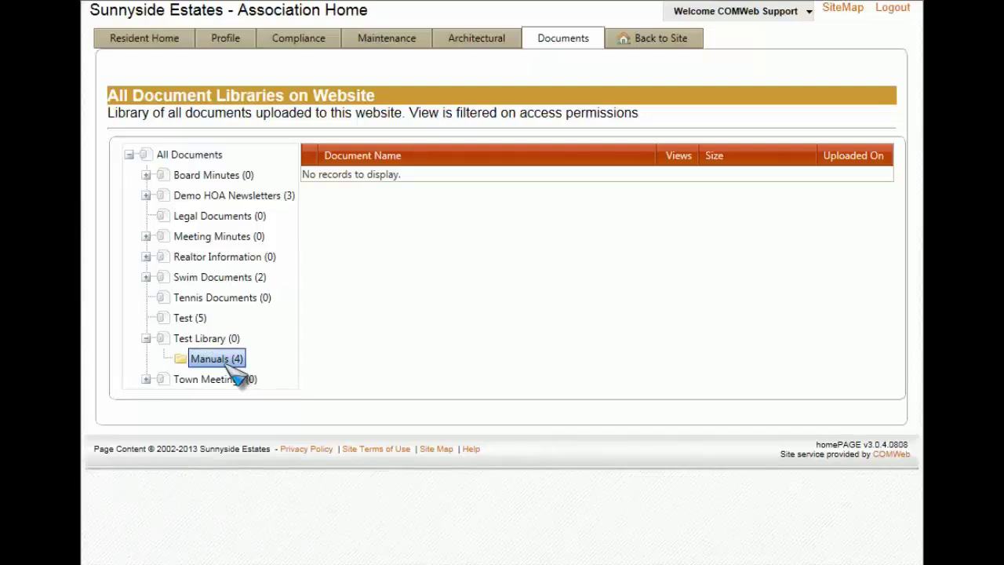